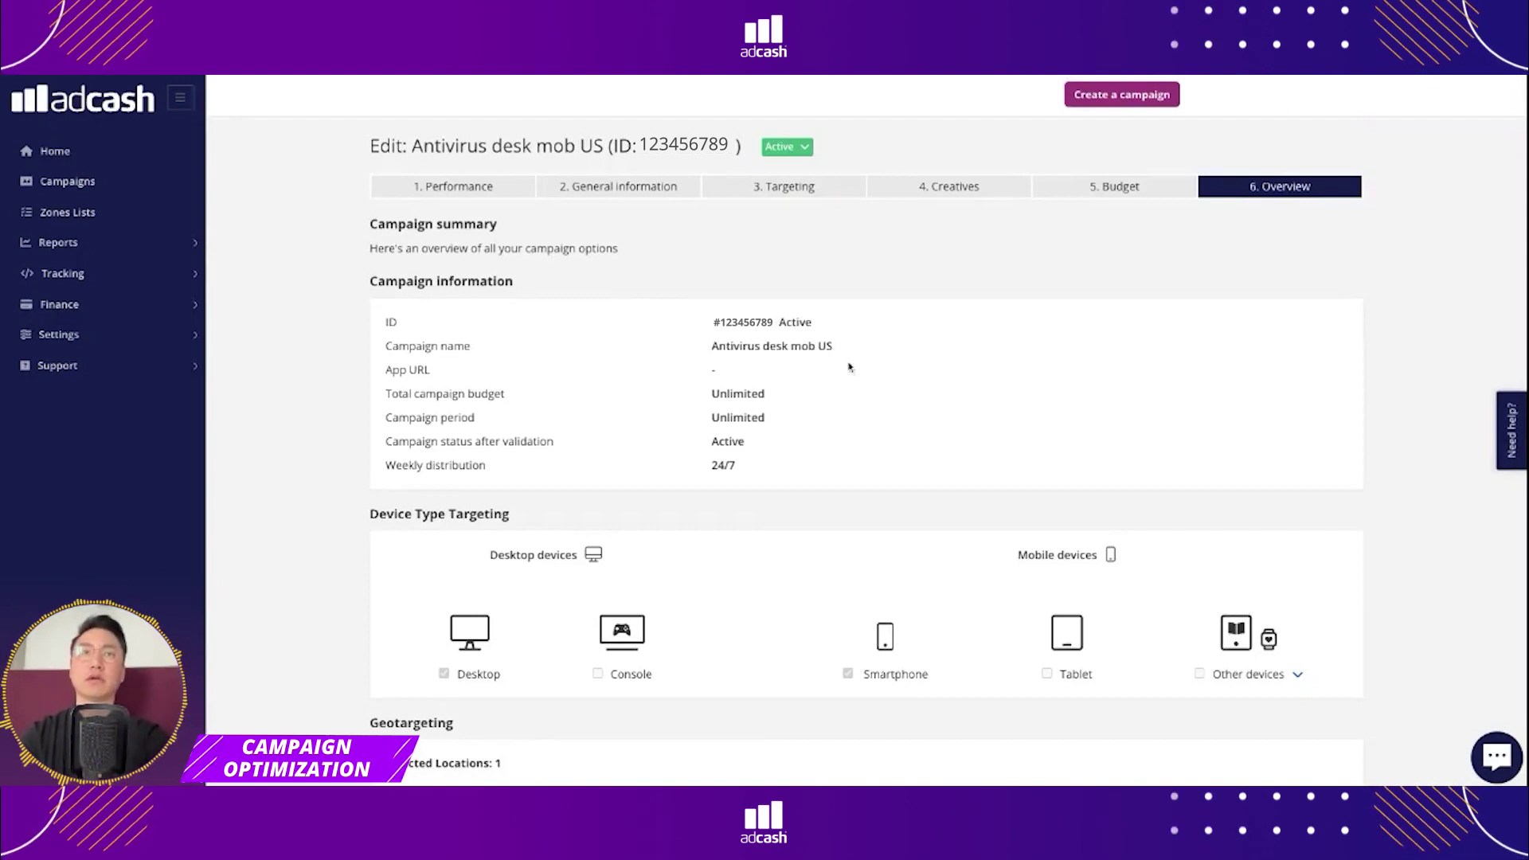
scroll(836, 370, down, 3)
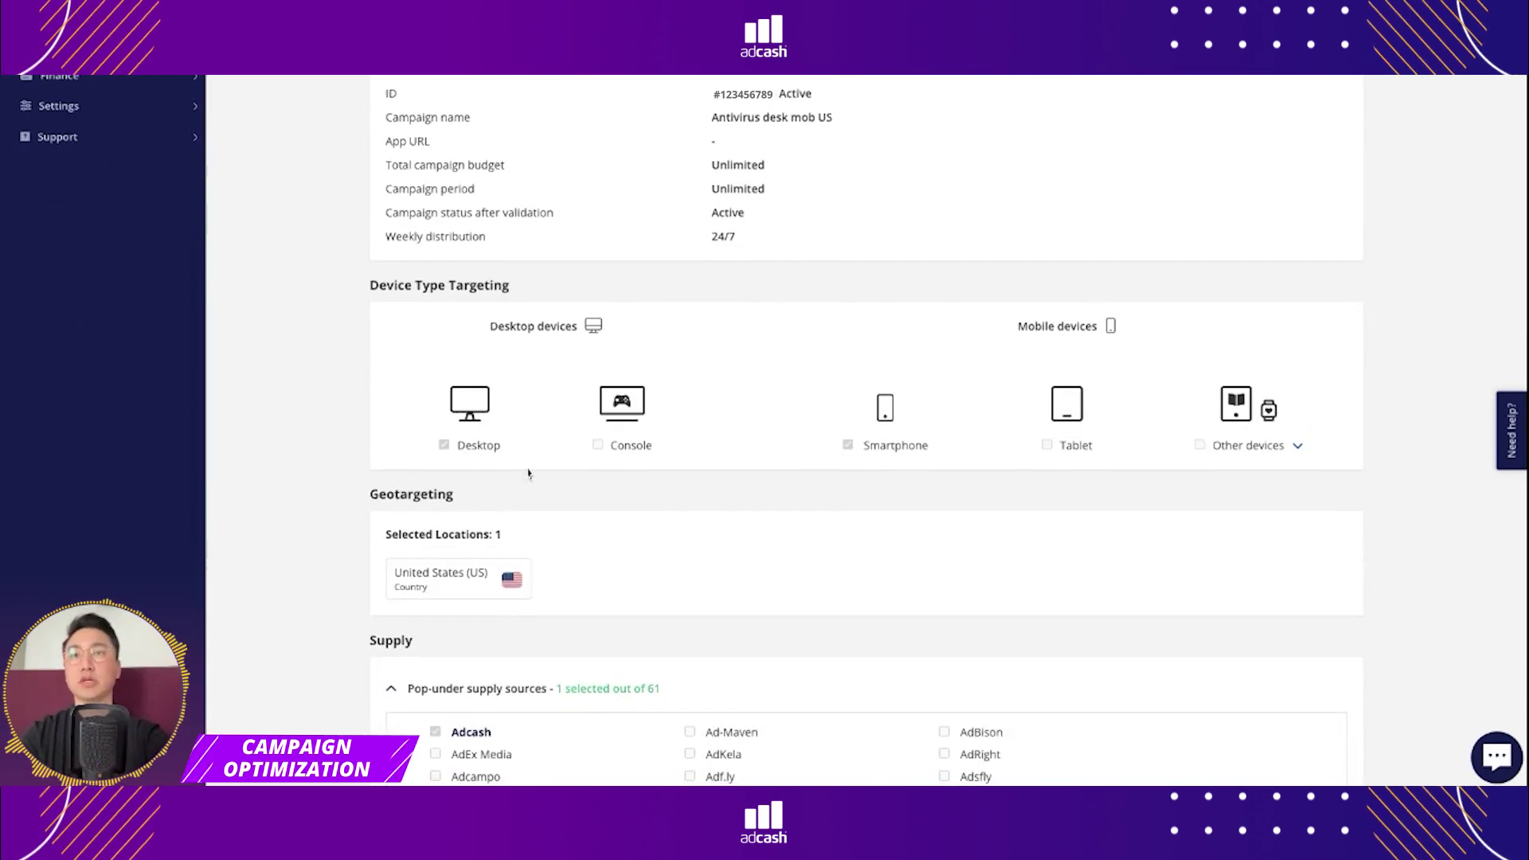
scroll(915, 487, down, 1)
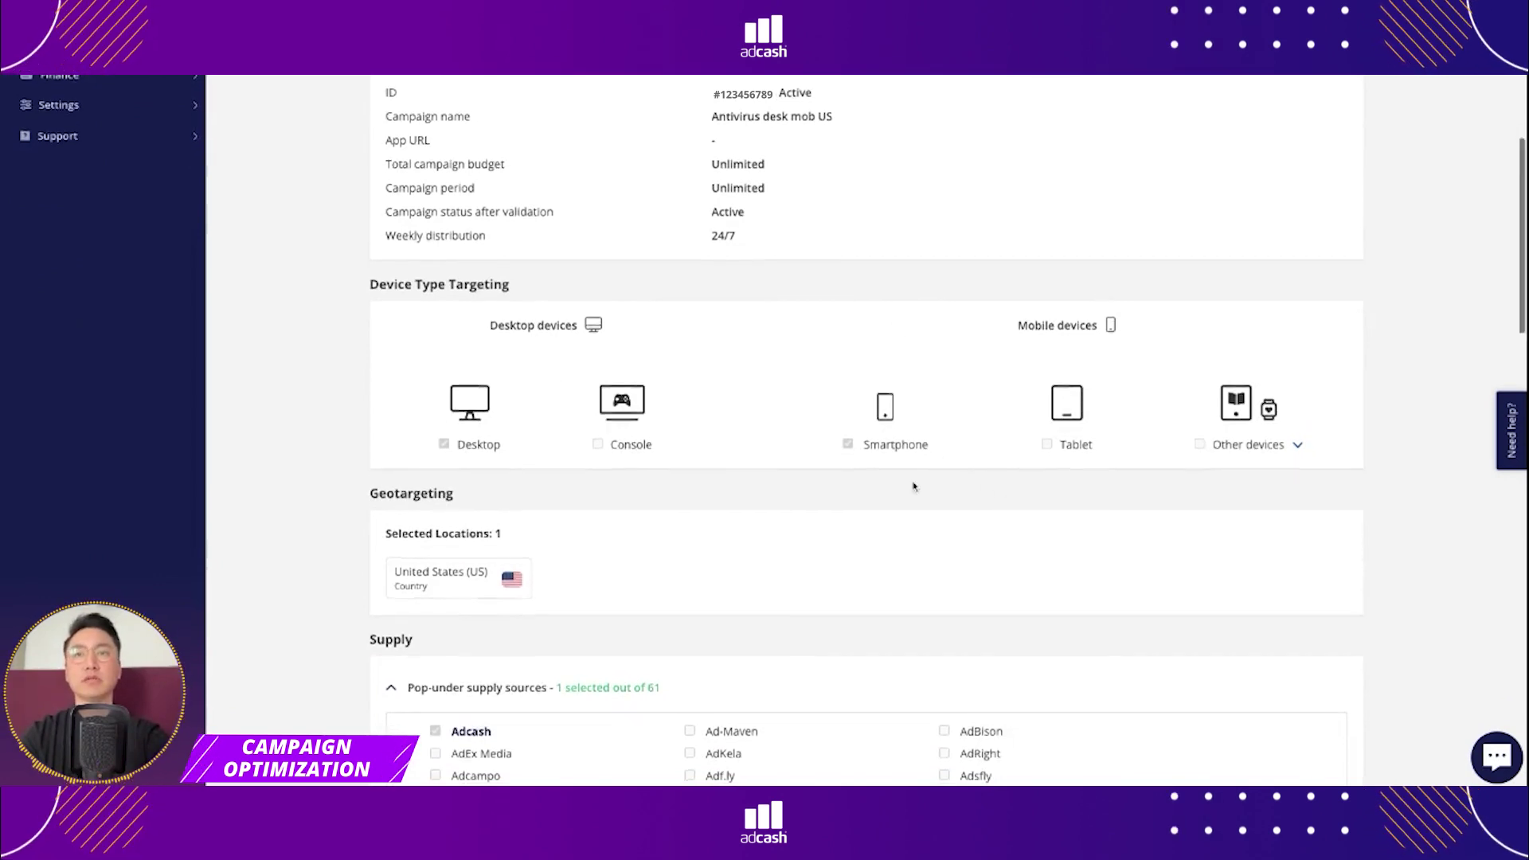
scroll(914, 486, down, 3)
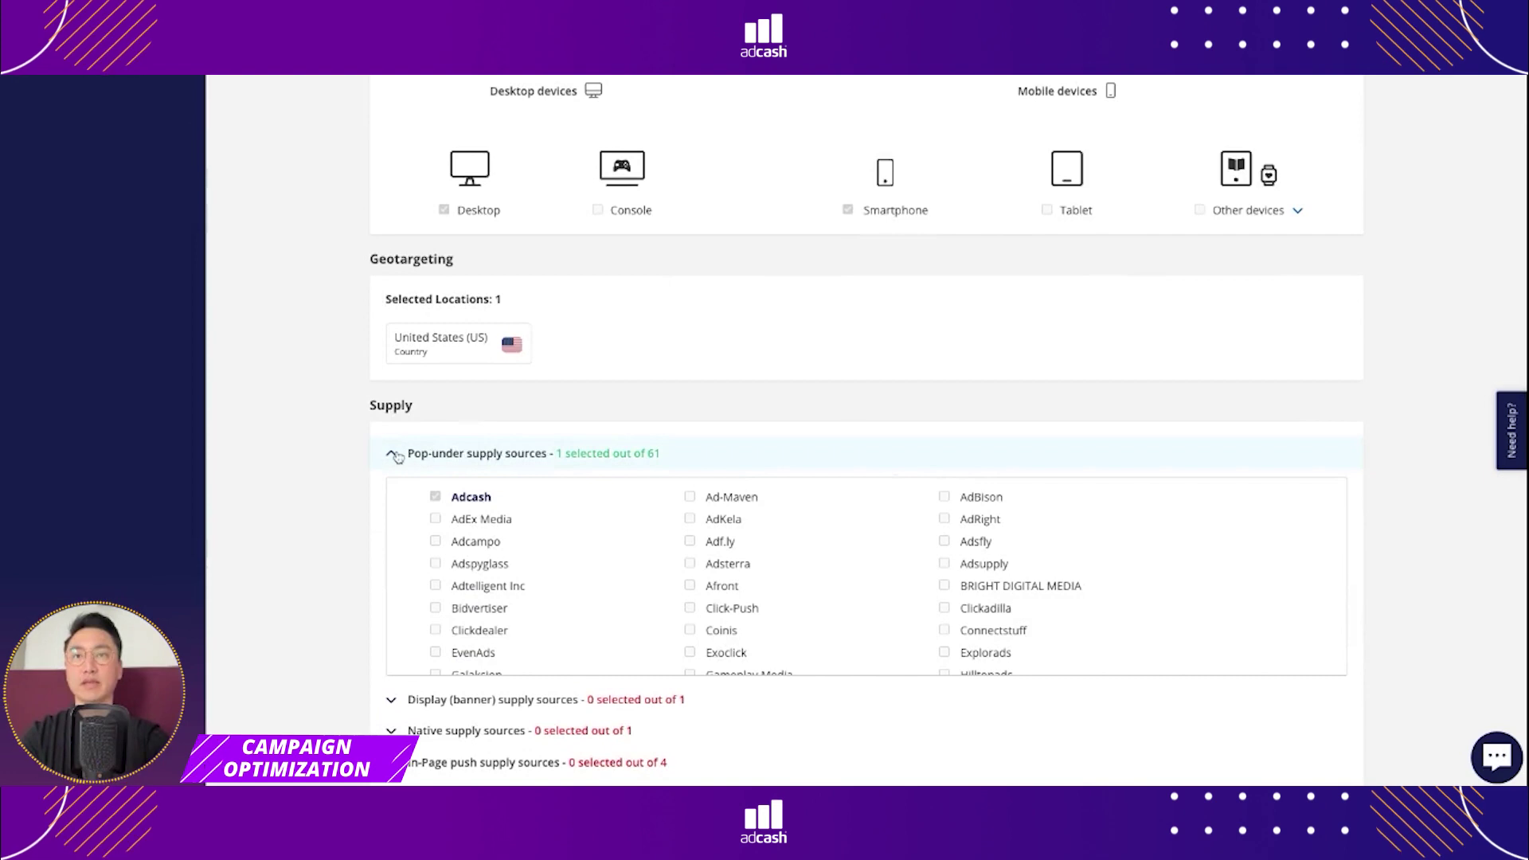
scroll(323, 530, down, 15)
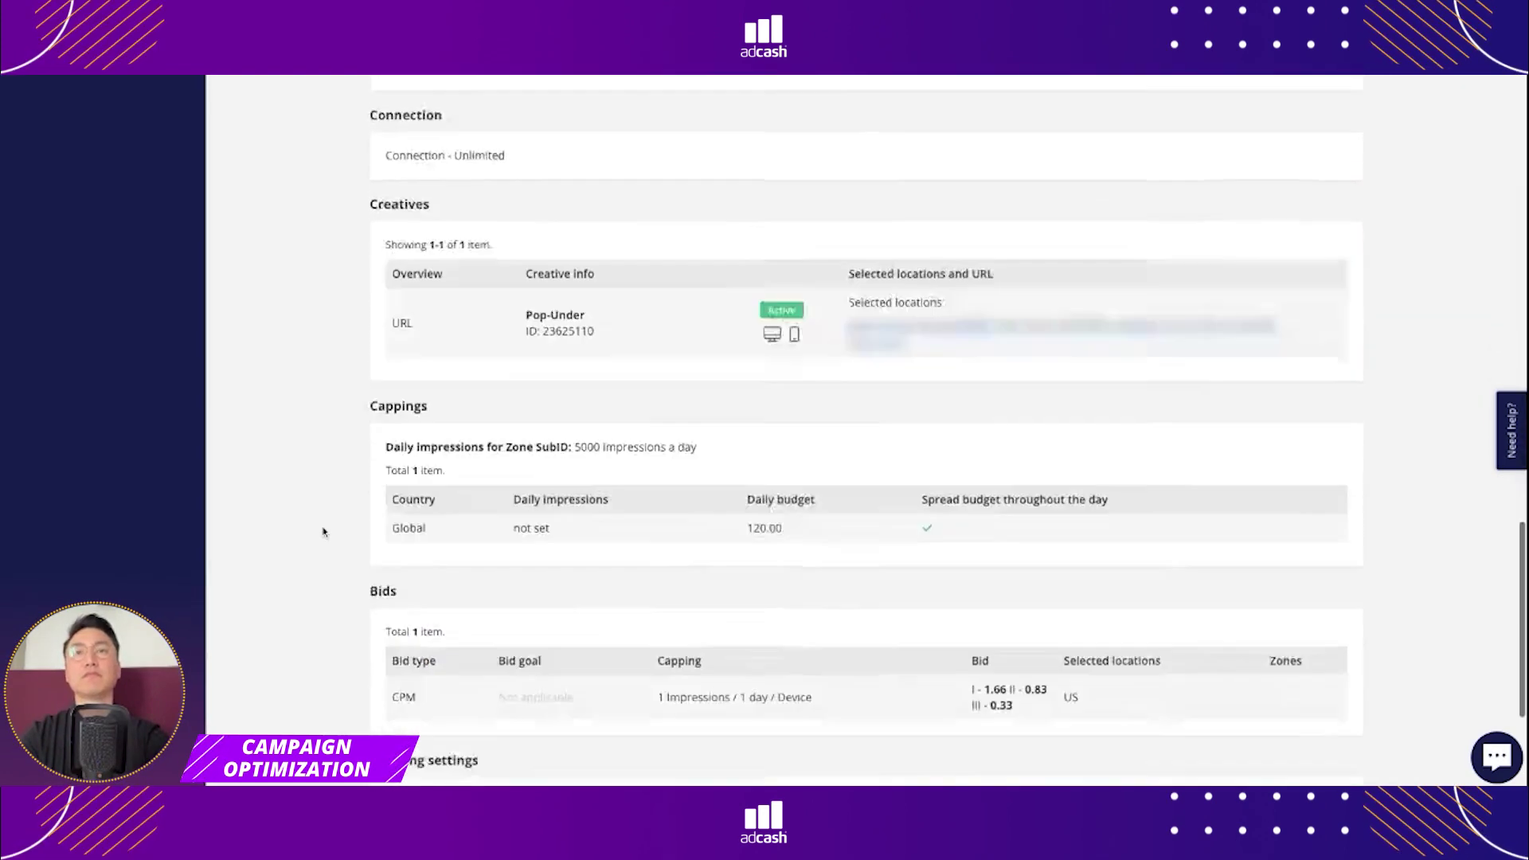
scroll(323, 532, down, 3)
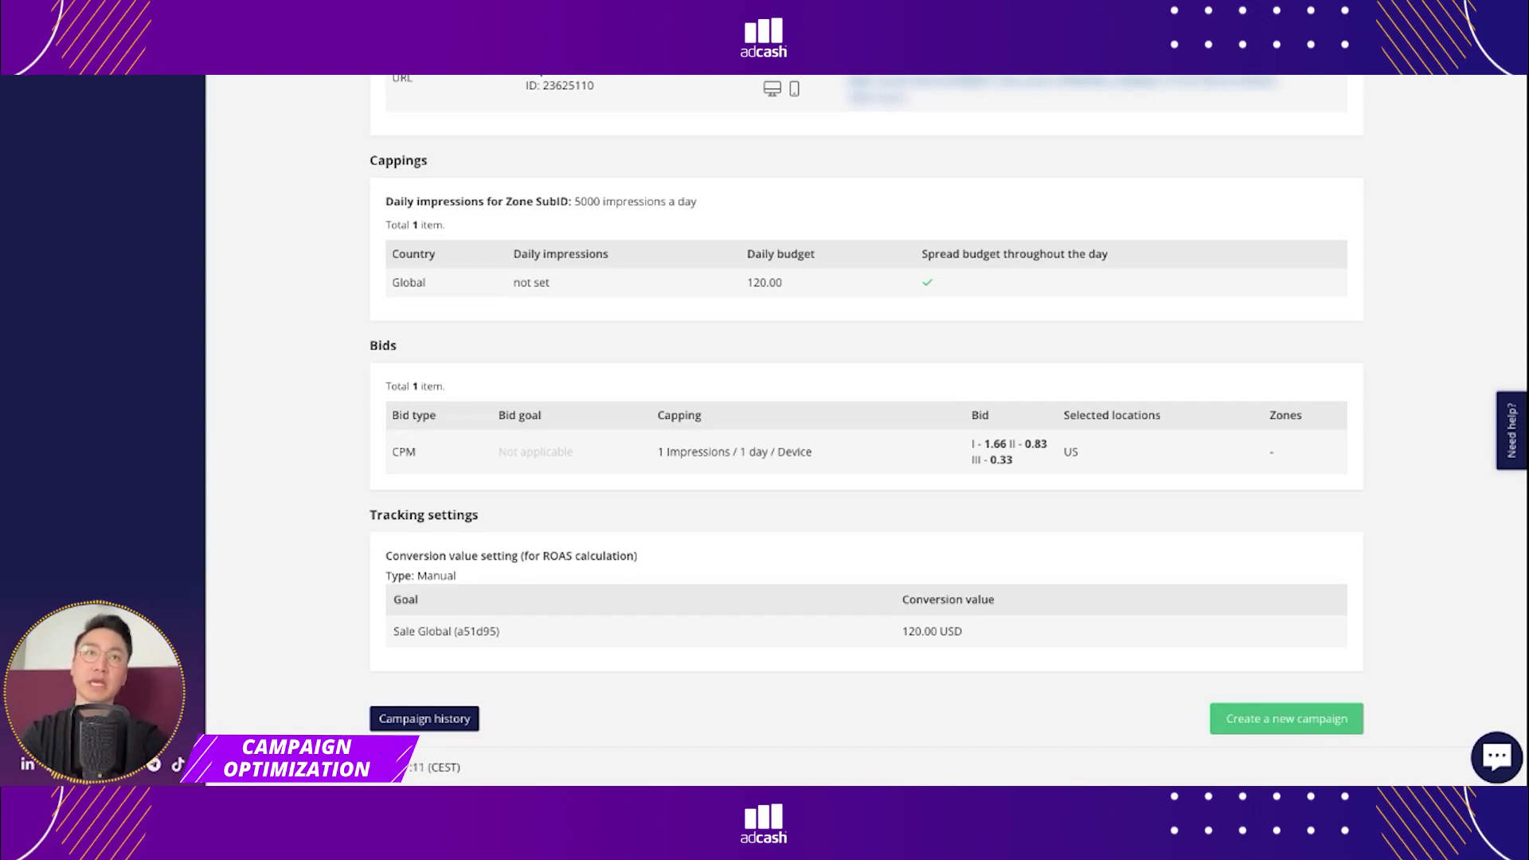
- Show the campaign's Performance stats: 552 conversions, $945.79 spent, -87.31% ROAS for 28 Apr–12 May
scroll(867, 430, up, 10)
scroll(866, 430, up, 10)
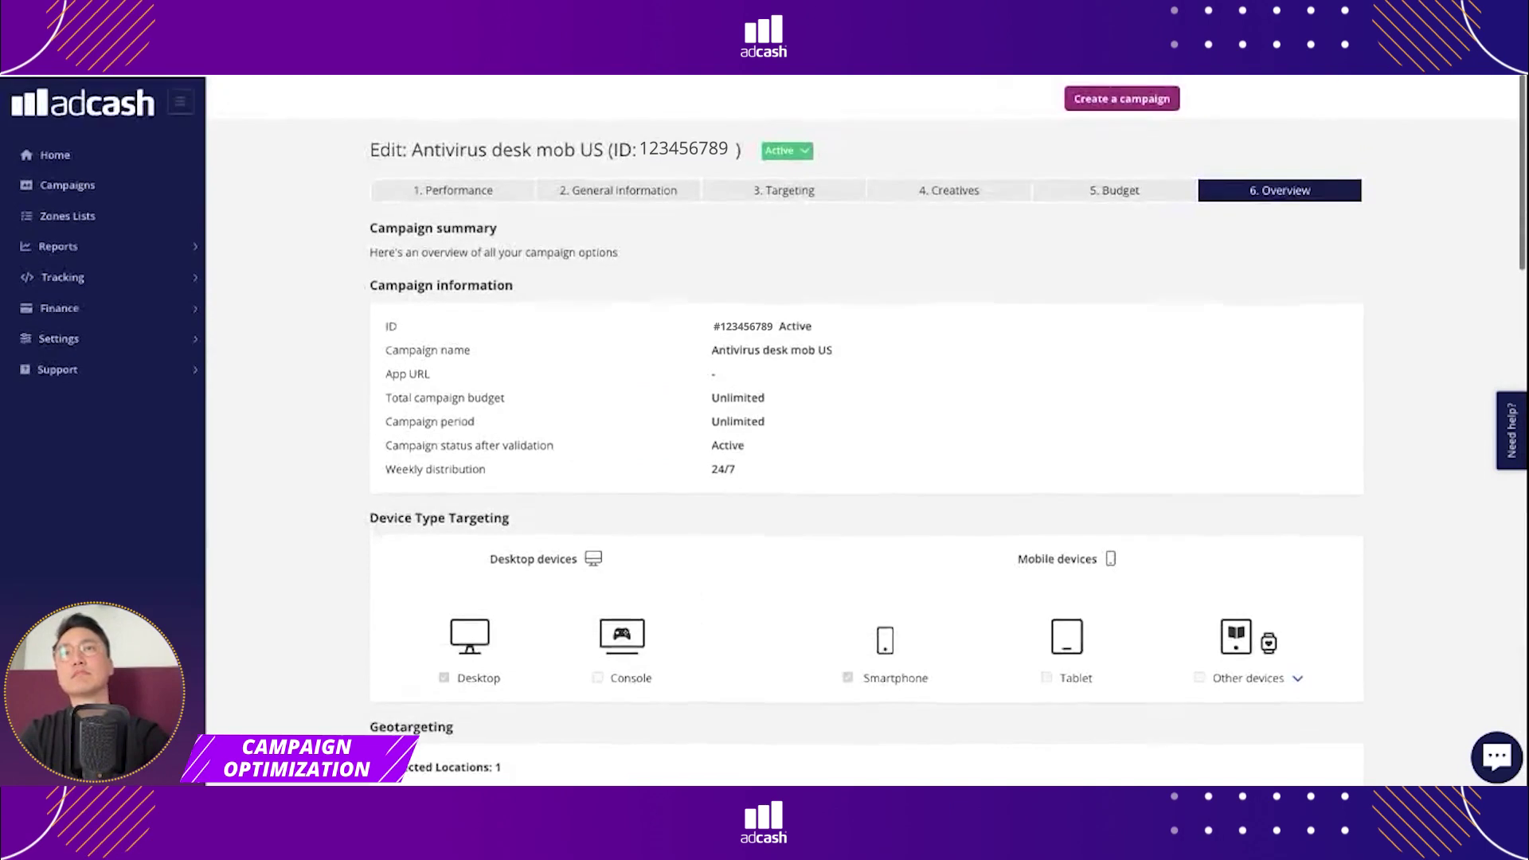
click(448, 191)
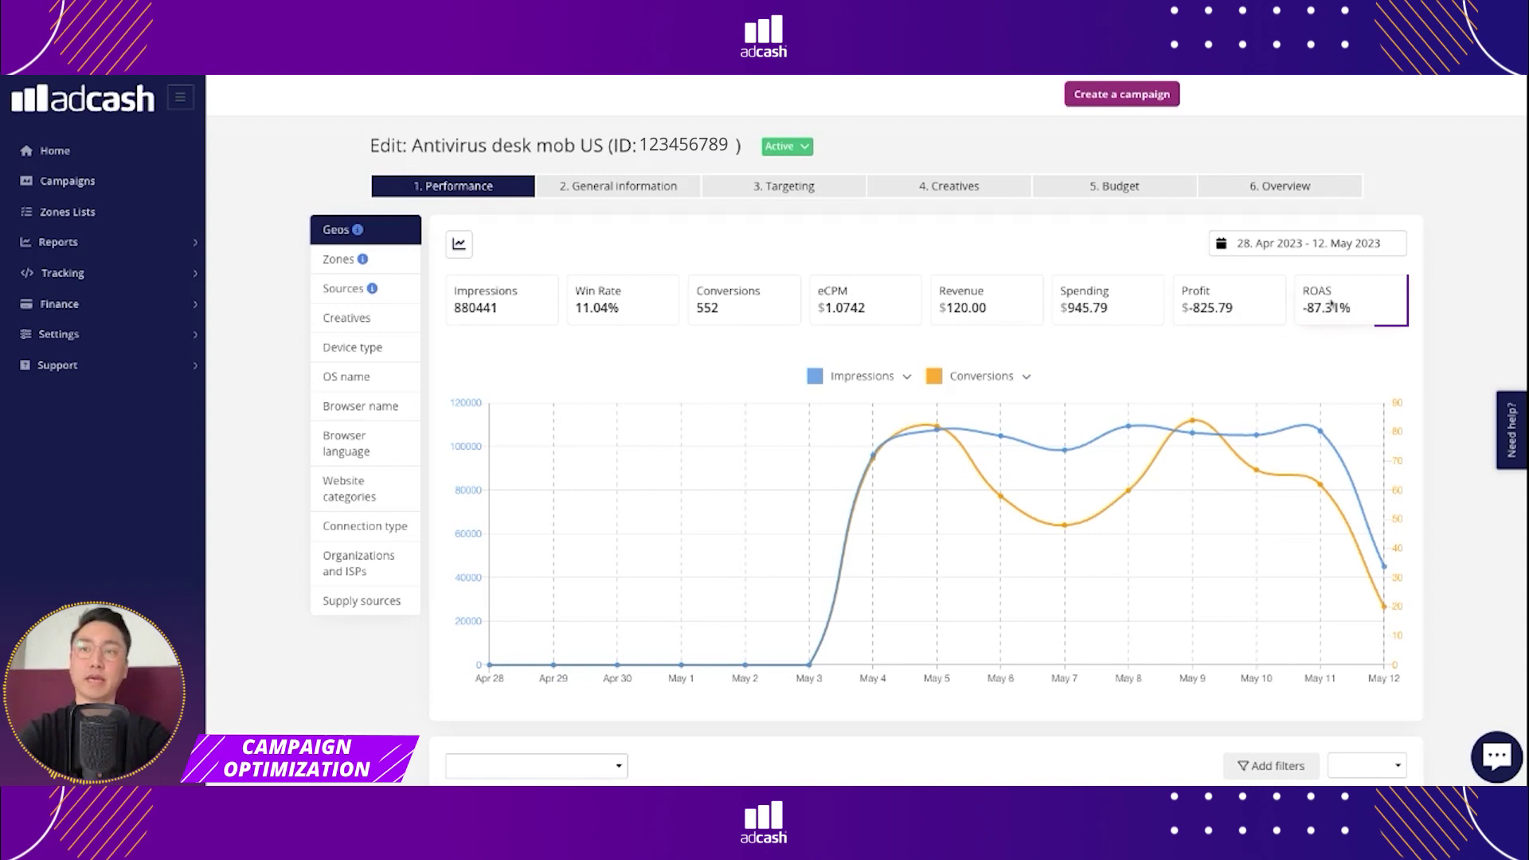
scroll(1194, 303, down, 2)
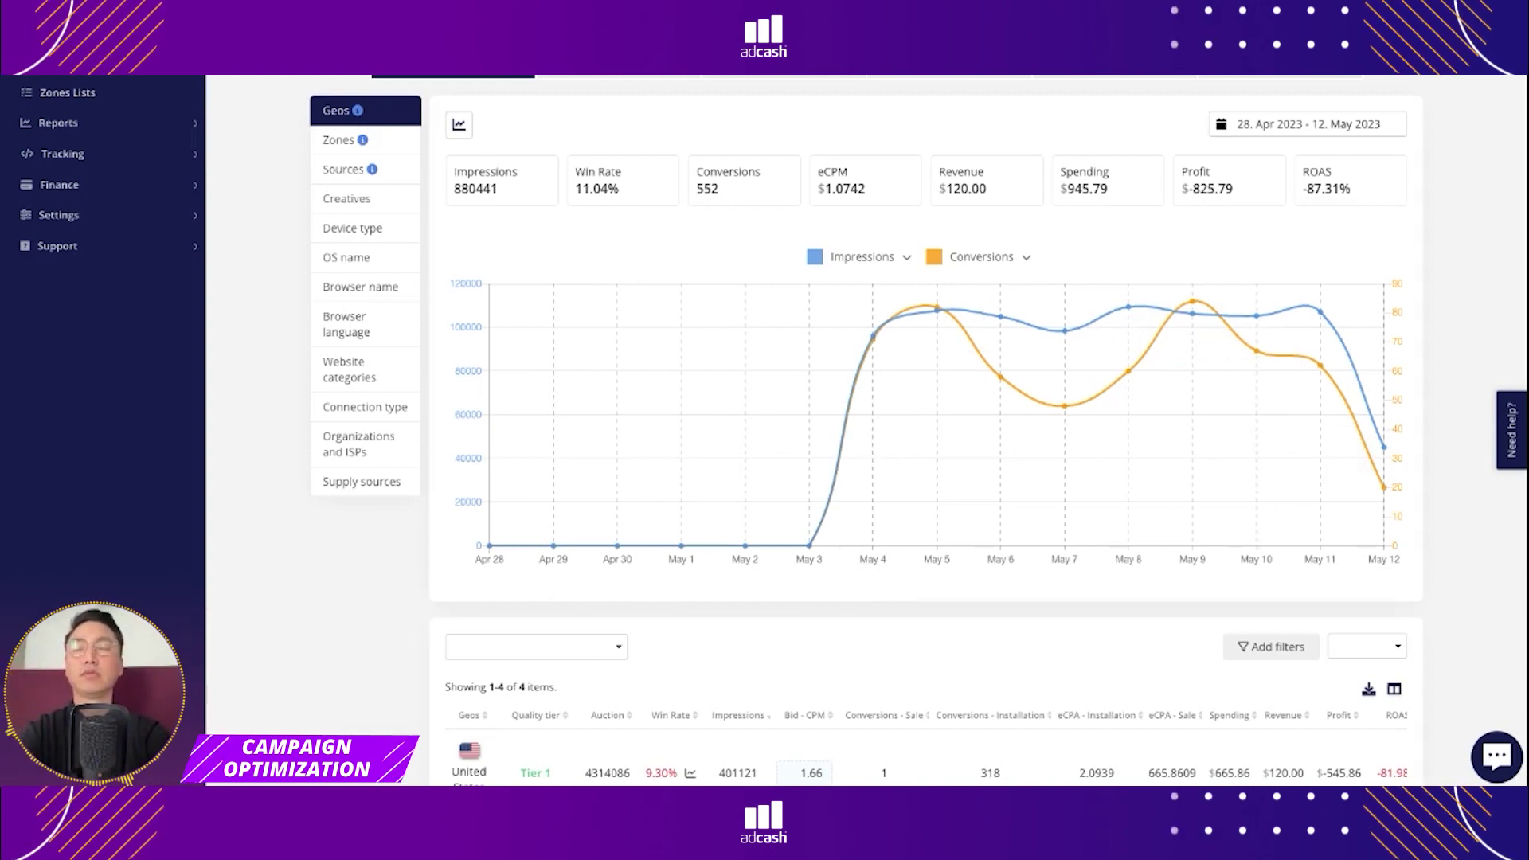
scroll(924, 430, down, 2)
scroll(924, 430, down, 1)
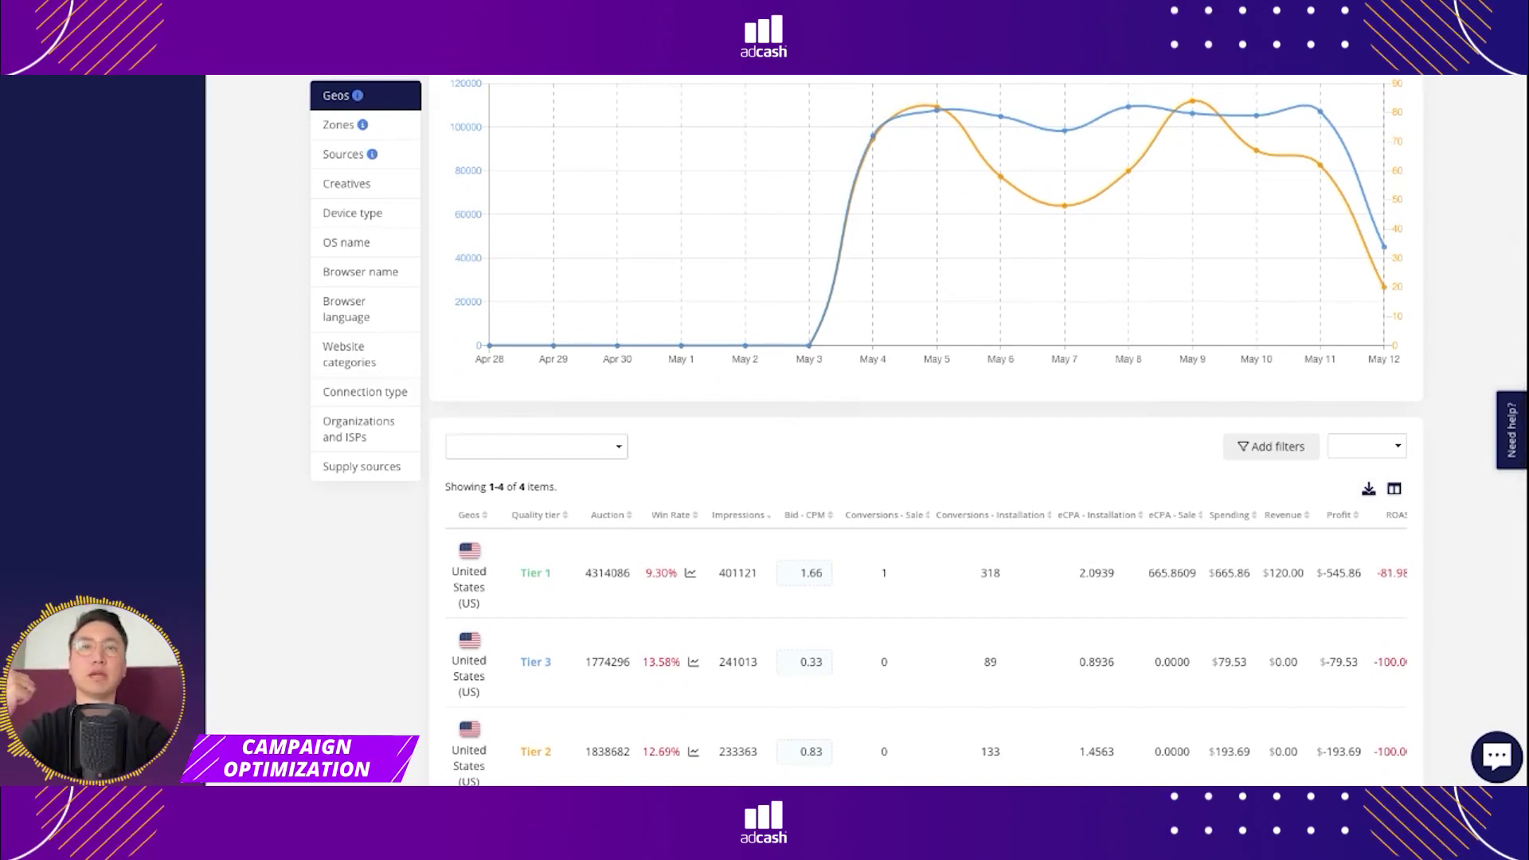
scroll(924, 430, down, 2)
scroll(924, 430, down, 1)
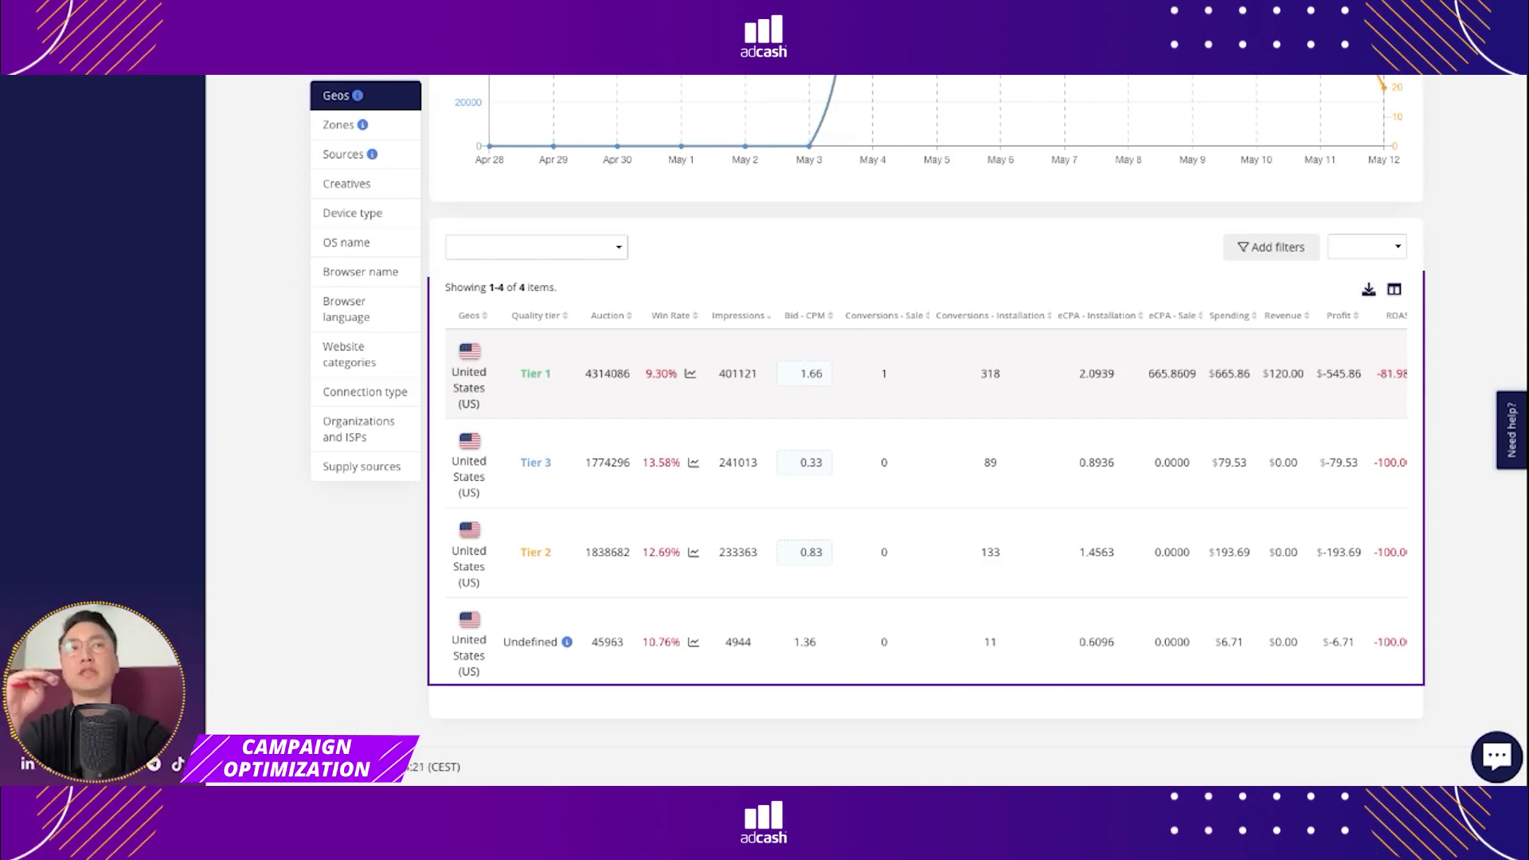
scroll(924, 494, right, 2)
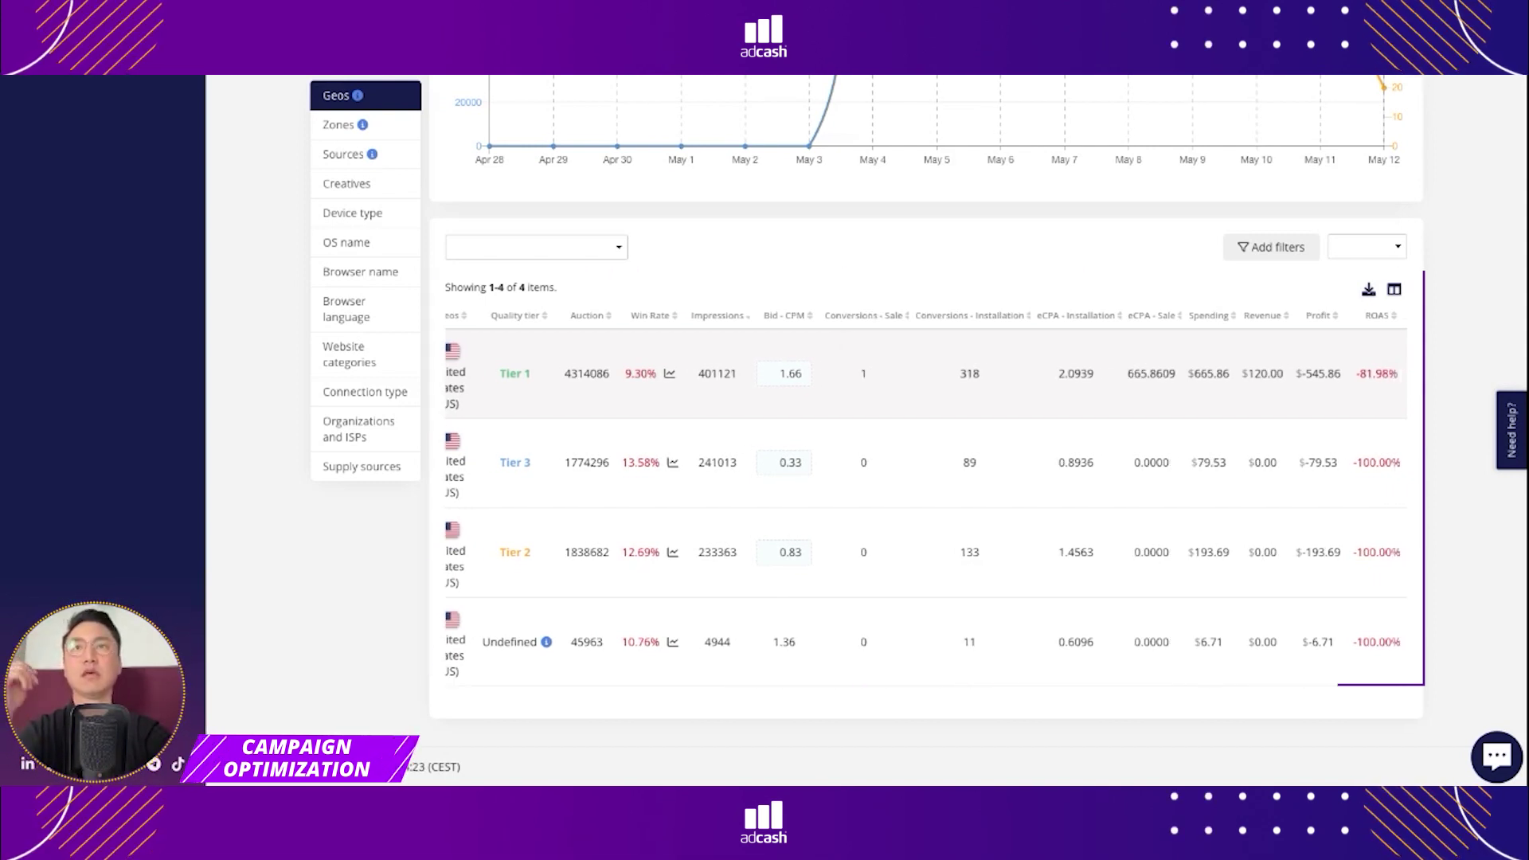
scroll(924, 374, left, 2)
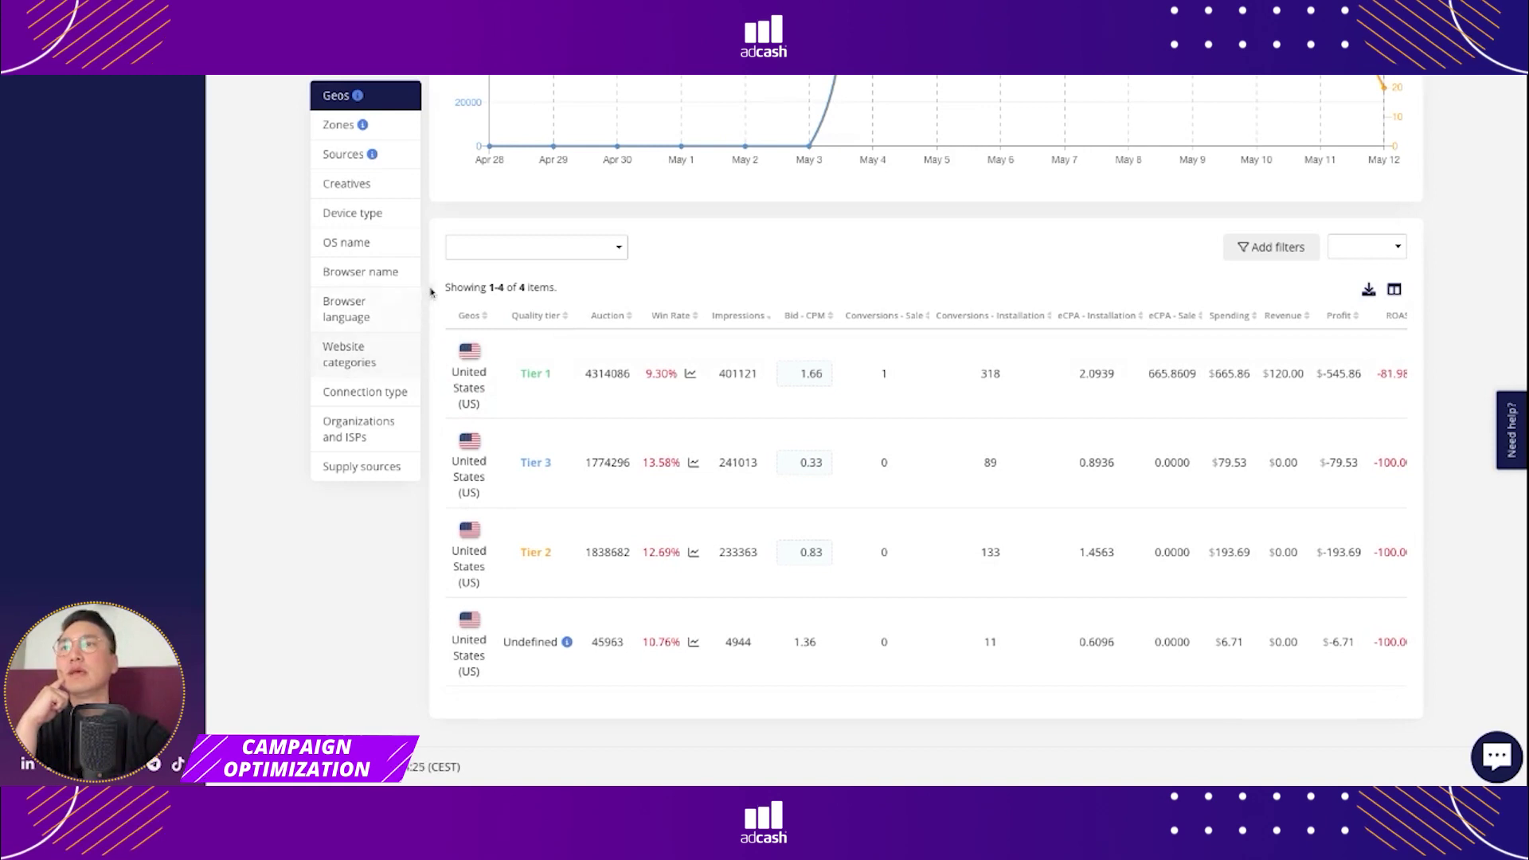
scroll(434, 286, up, 6)
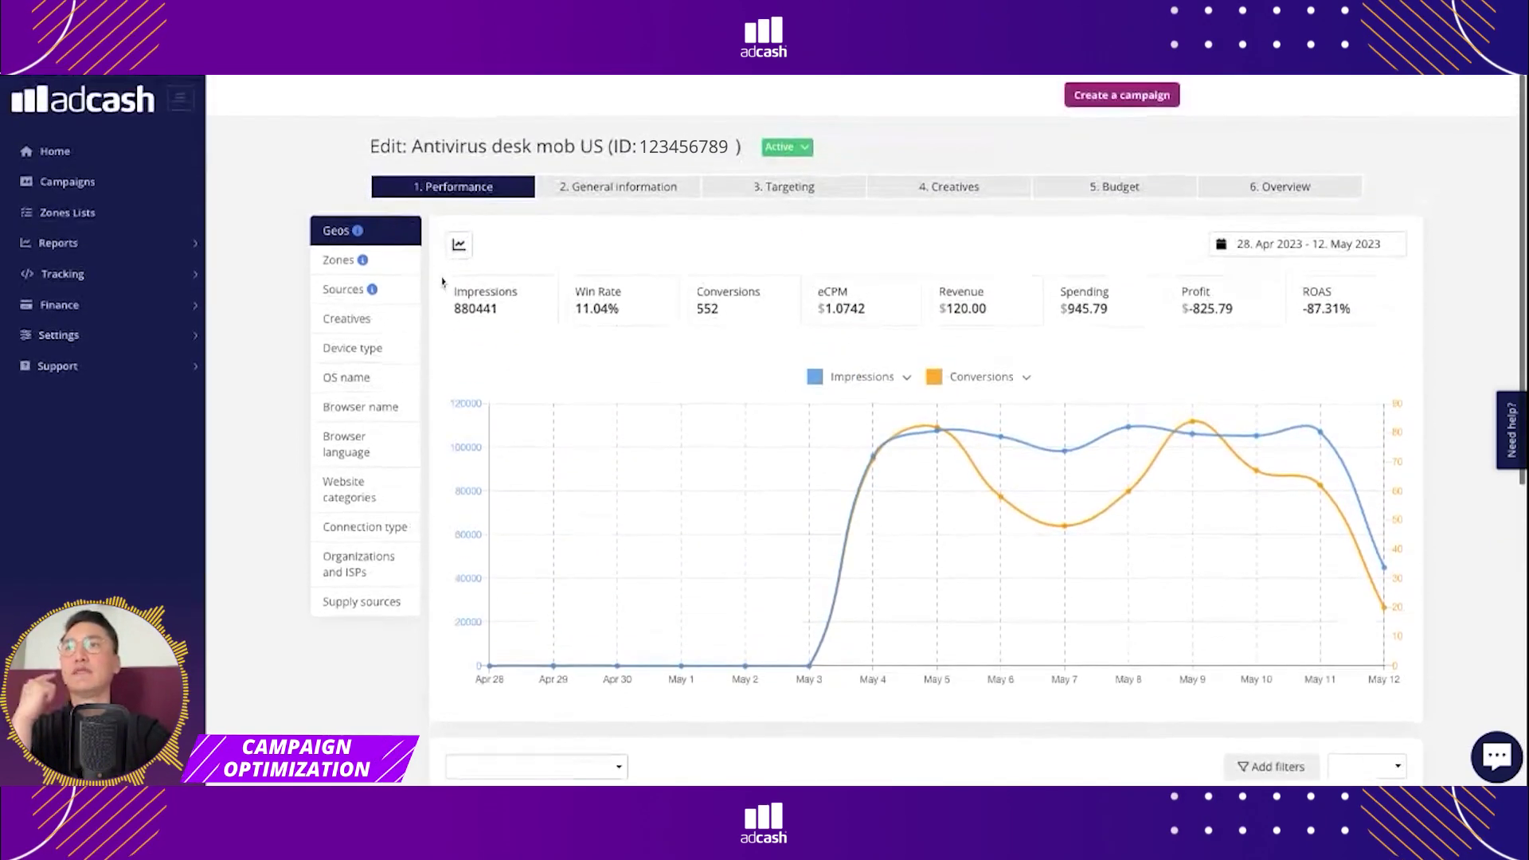
- Break performance down by device type: Desktop spent $421.08 with no revenue, SmartPhone at -77.14% ROAS
click(373, 350)
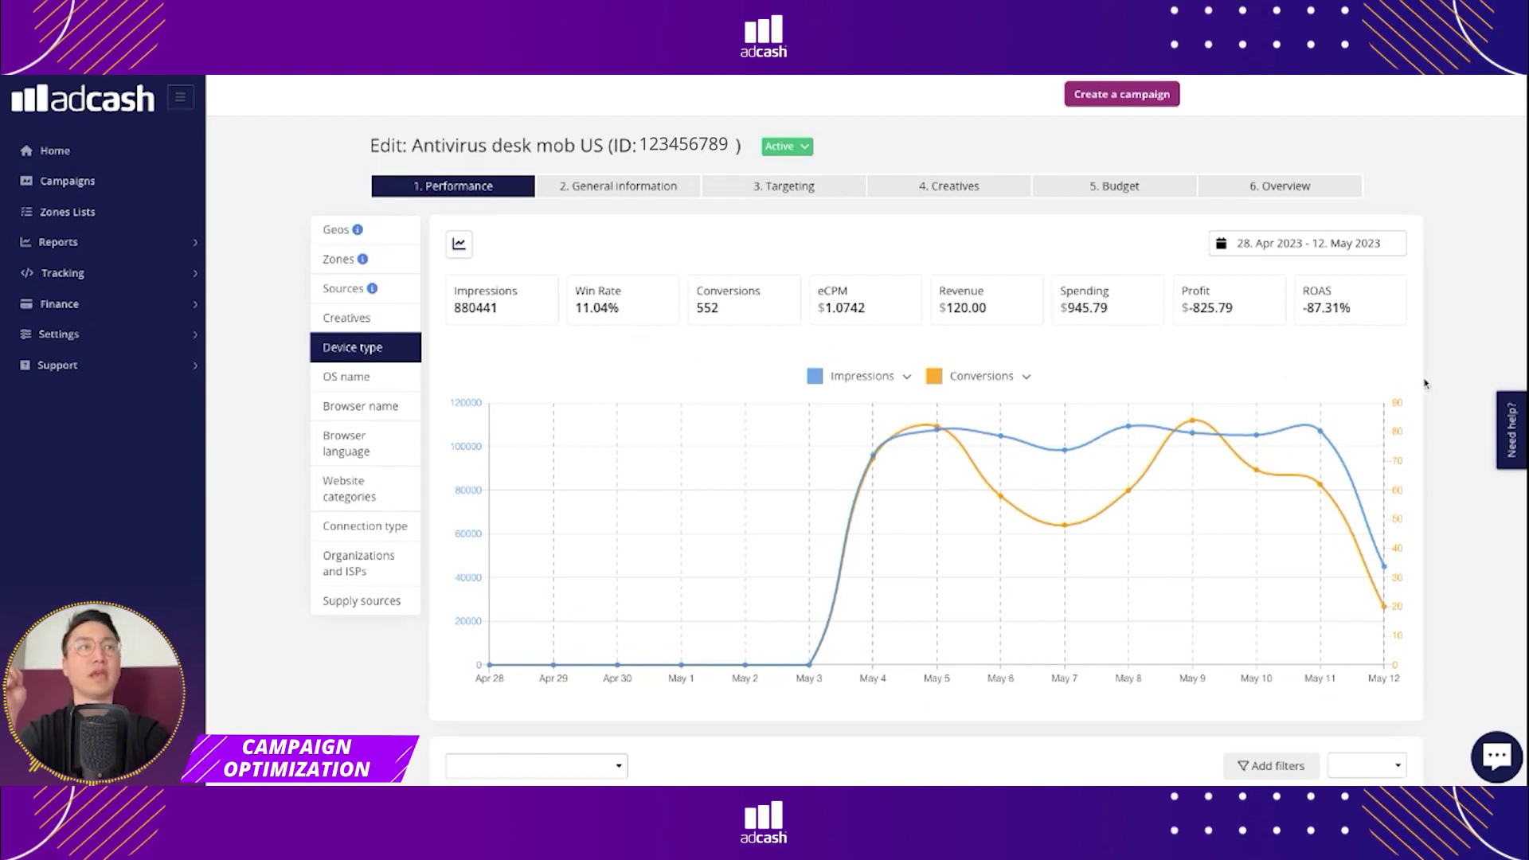
scroll(1425, 383, down, 5)
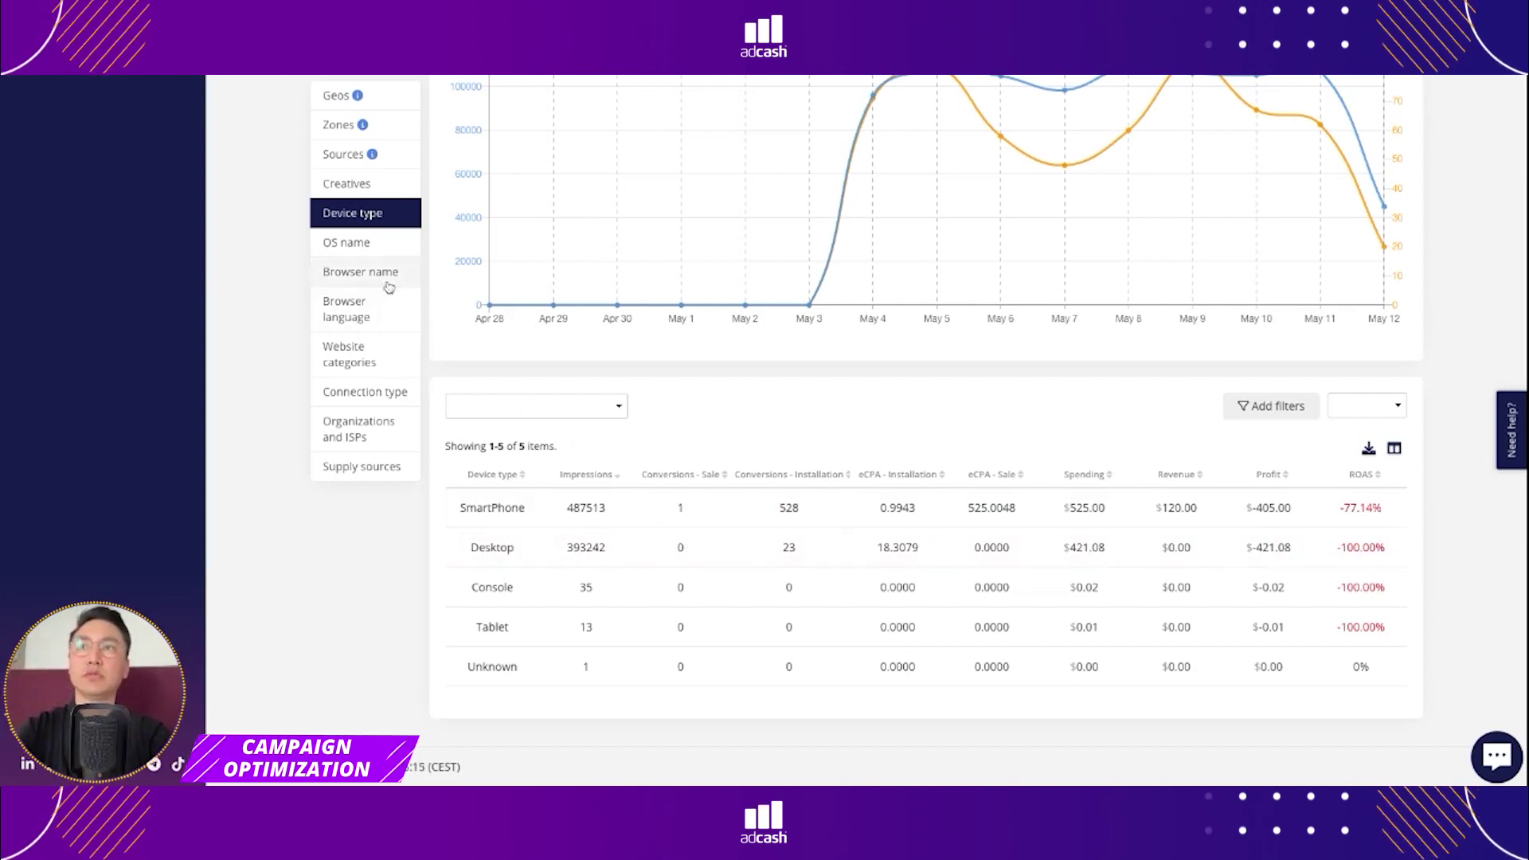
- Break performance down by operating system, where only iOS earns revenue at -64.60% ROAS
click(395, 248)
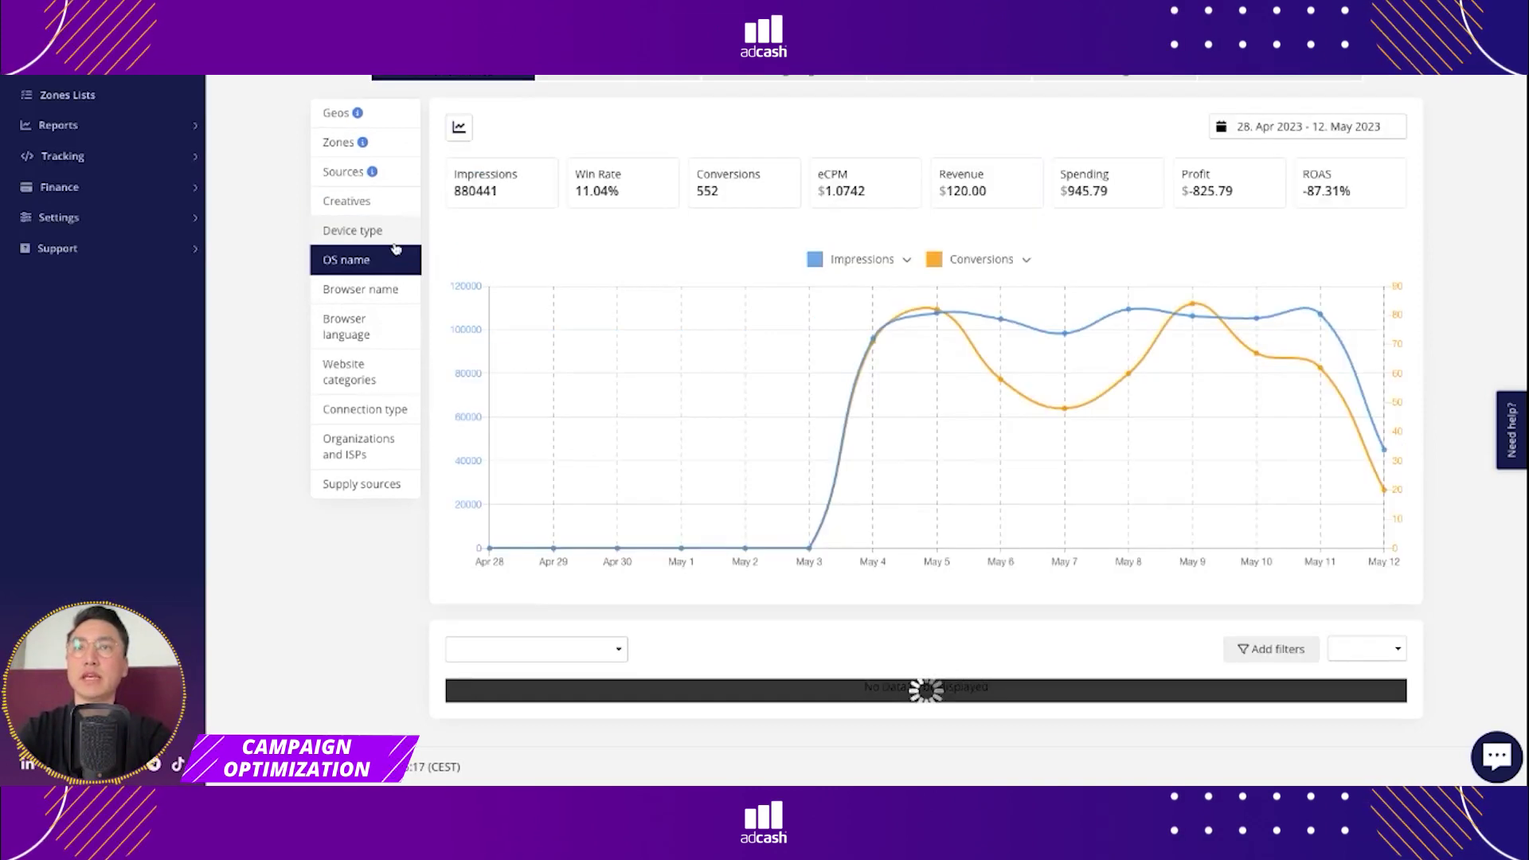
scroll(430, 262, down, 6)
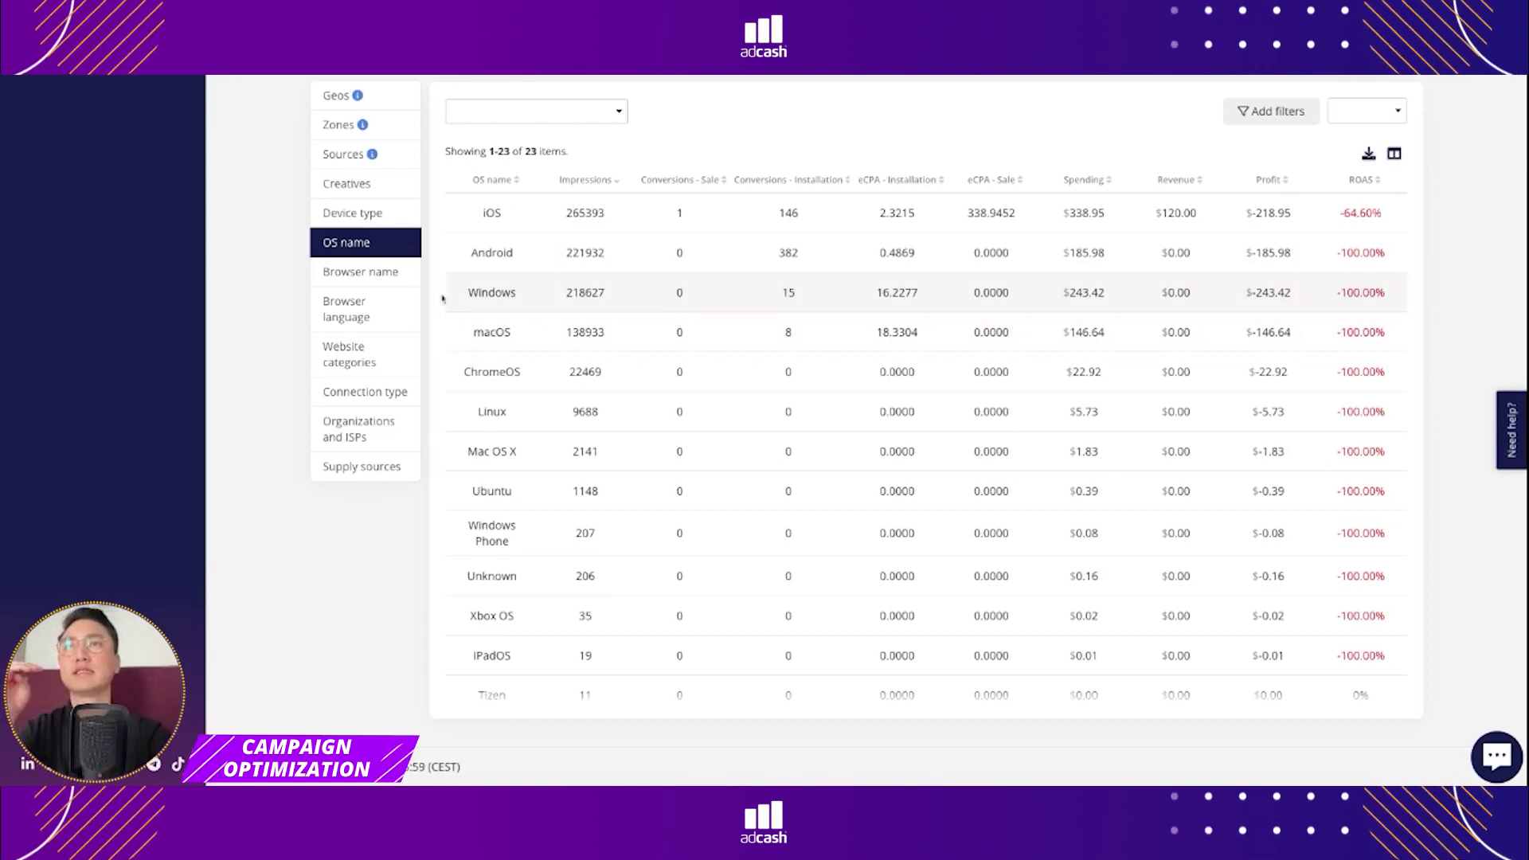
- Review performance across 172 browsers, where only Mobile Safari earned revenue ($120, -59.54% ROAS)
click(392, 274)
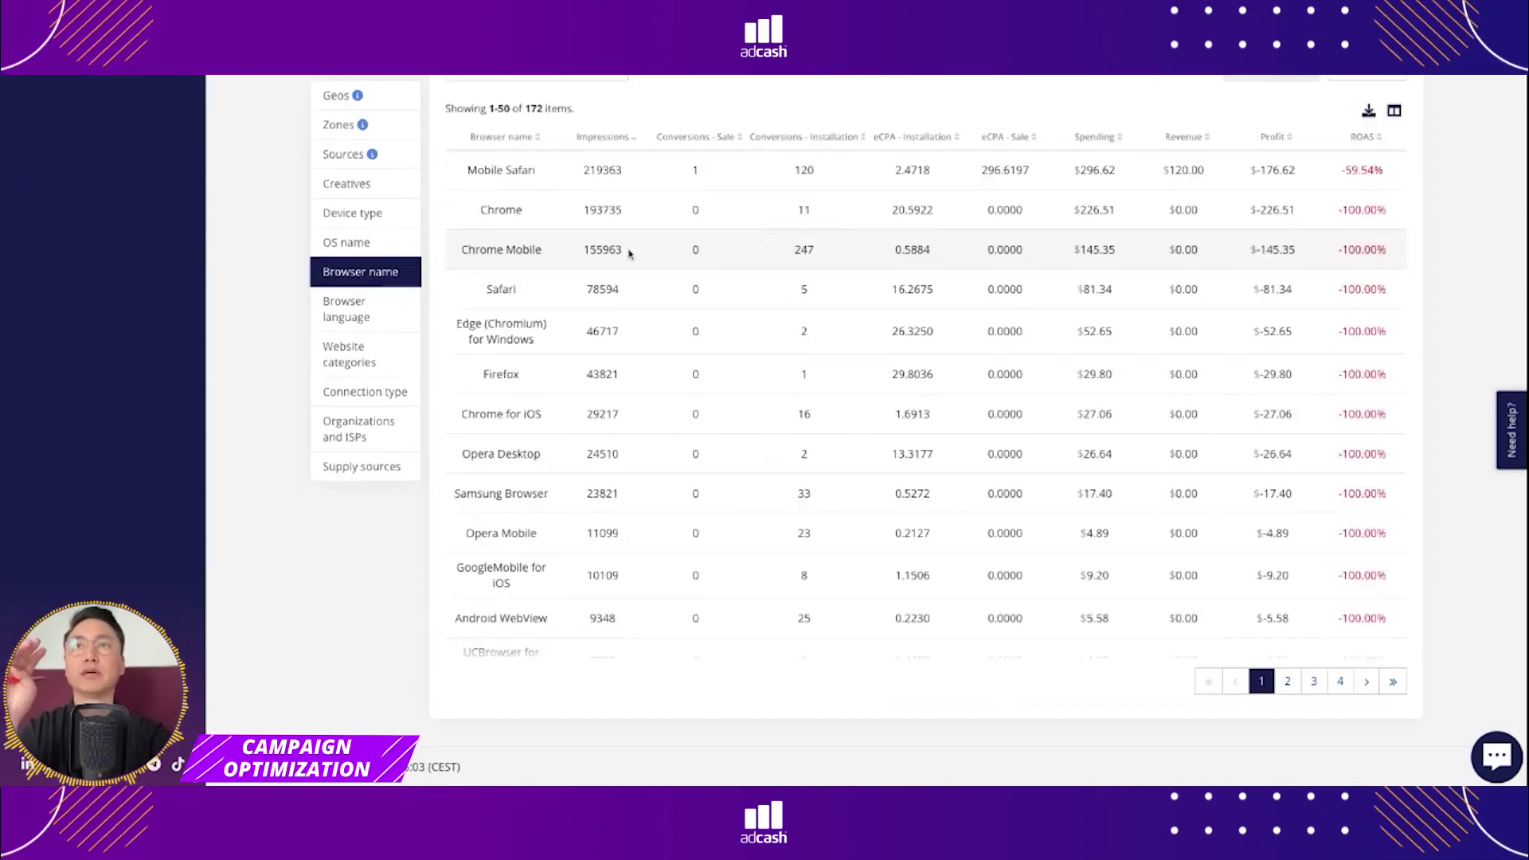
scroll(629, 253, down, 1)
scroll(558, 247, up, 1)
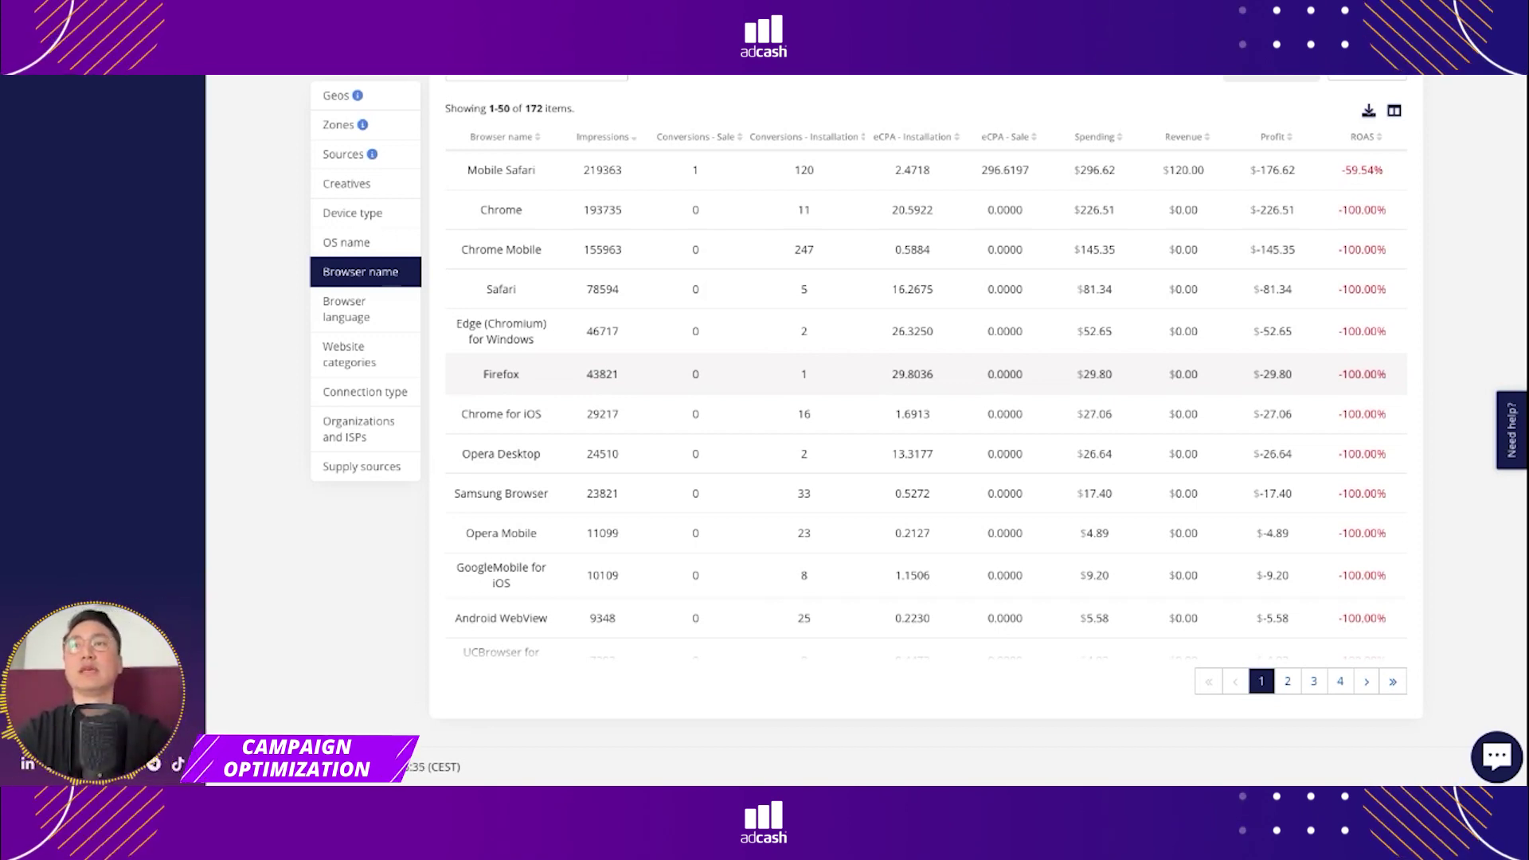
scroll(454, 335, up, 3)
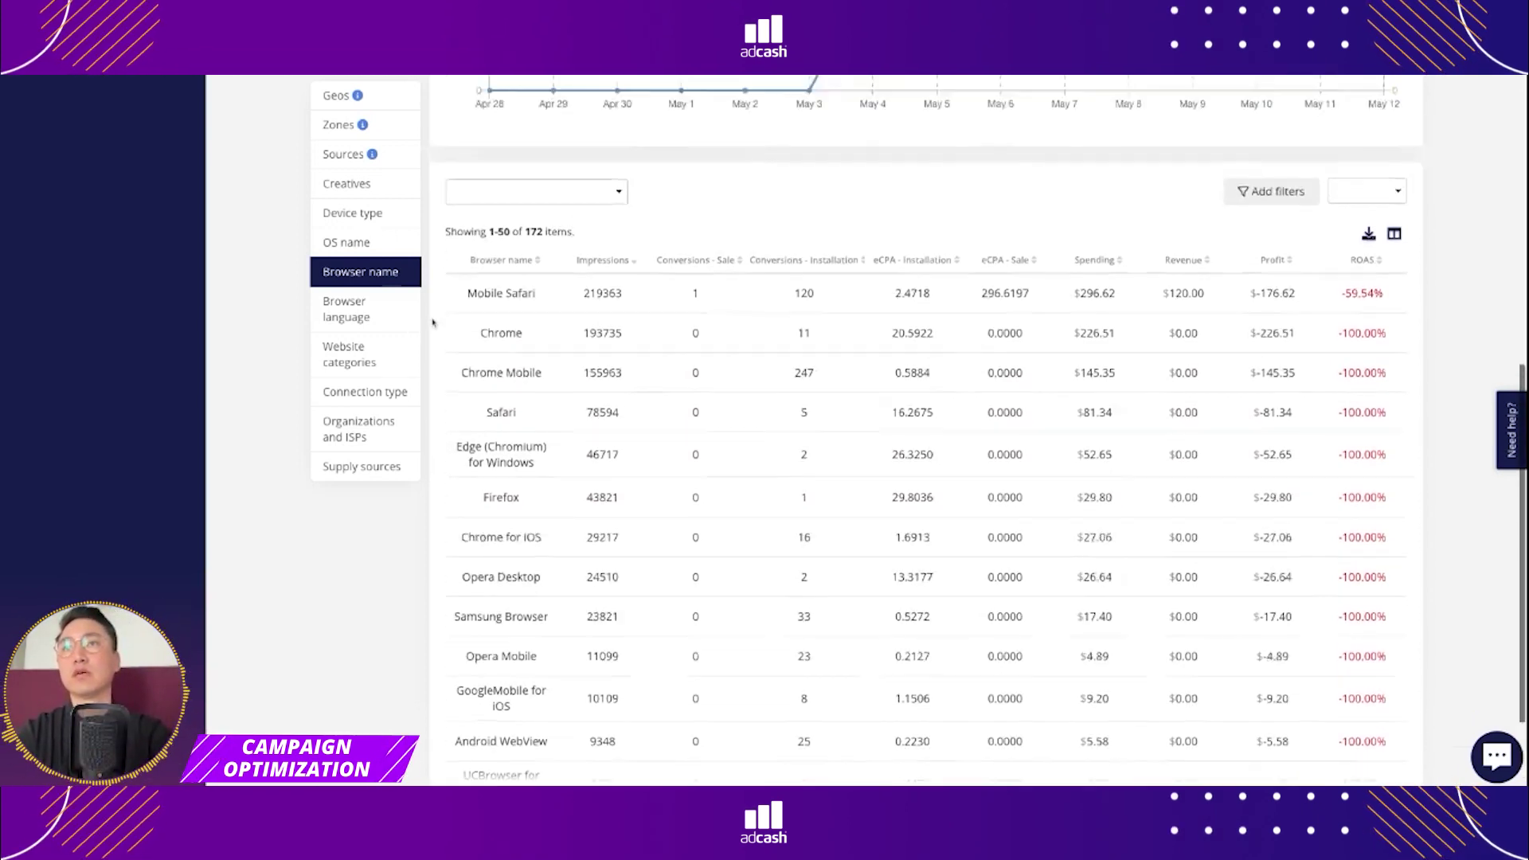
scroll(438, 326, up, 6)
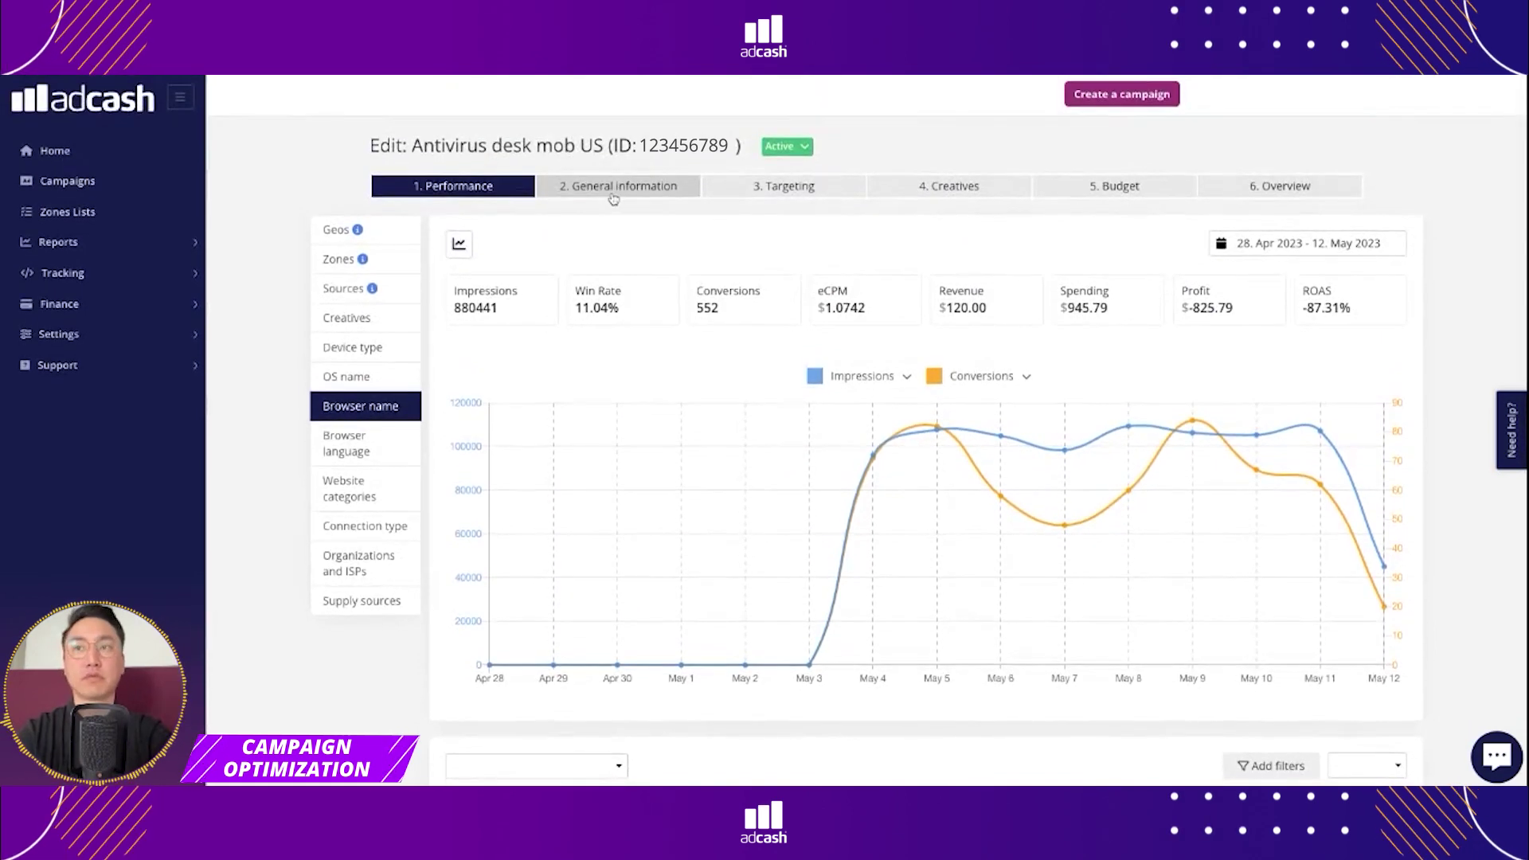
- Drop Desktop from the device type targeting in General information, keeping Smartphone only, and save
click(613, 191)
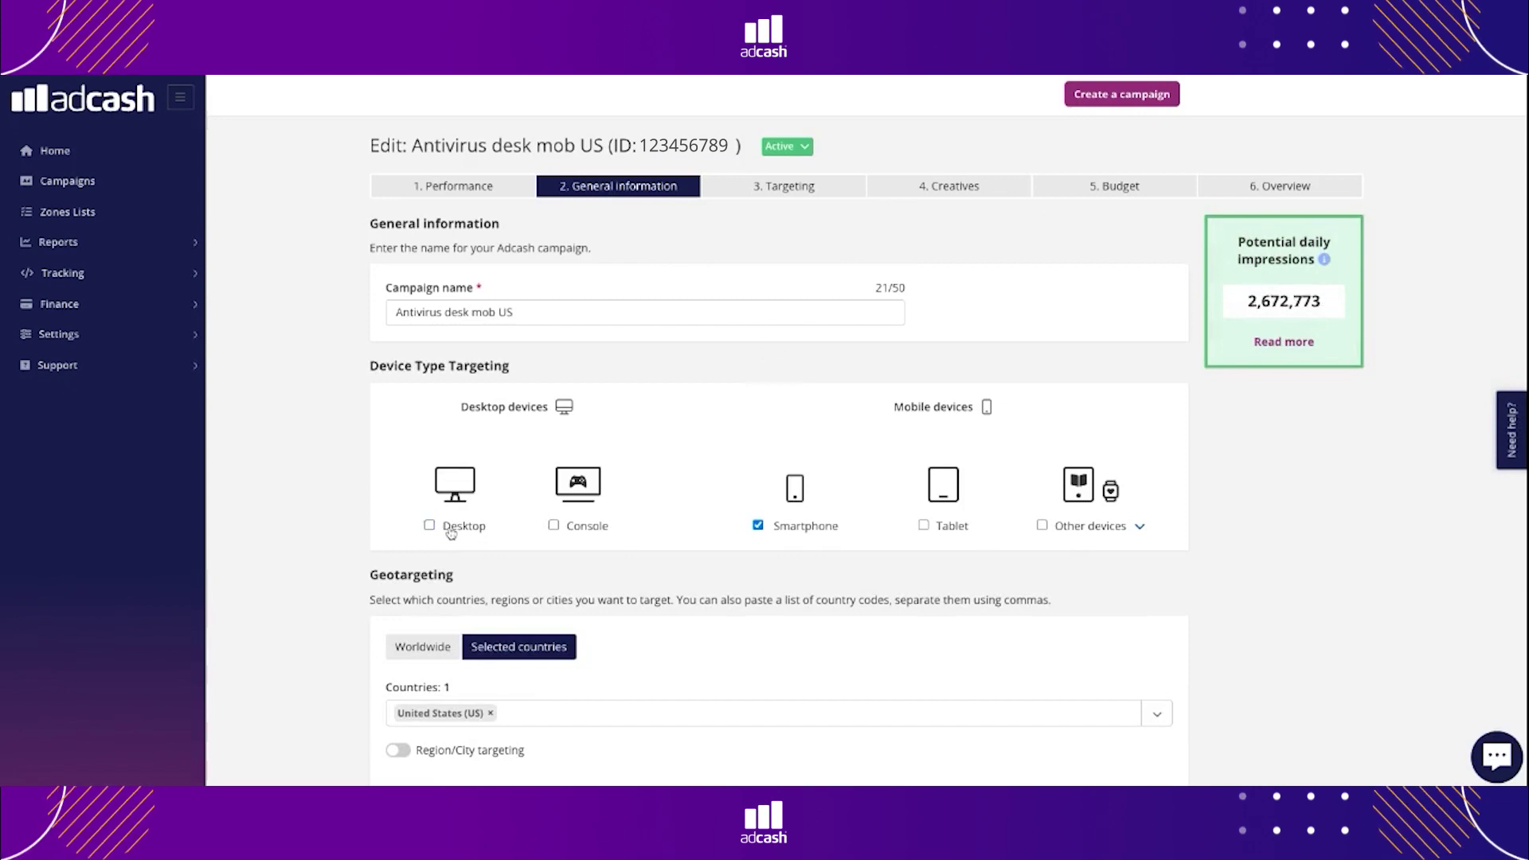
scroll(1152, 498, down, 2)
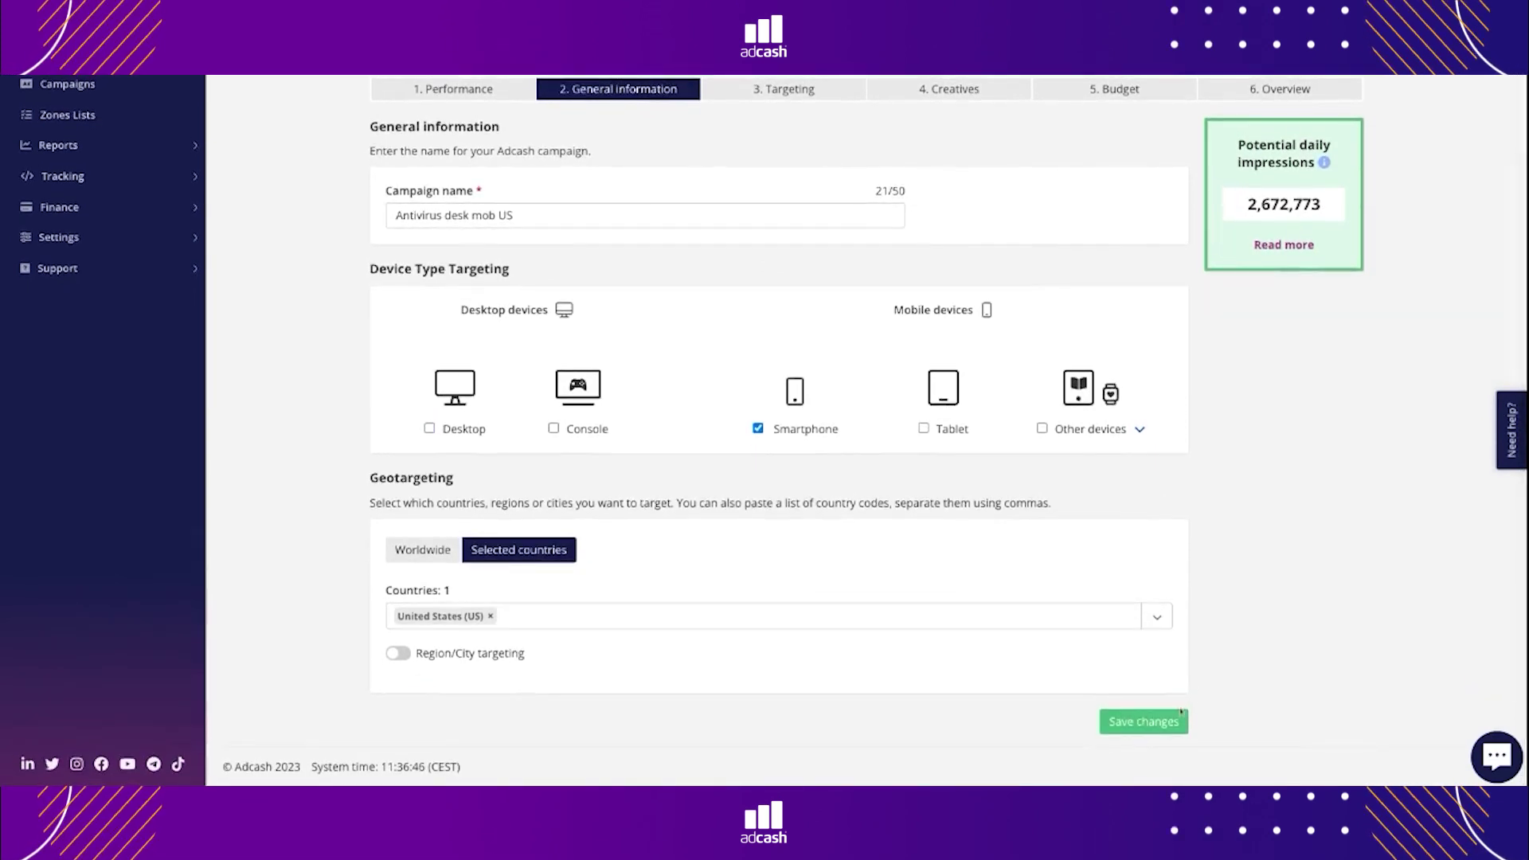
click(1157, 723)
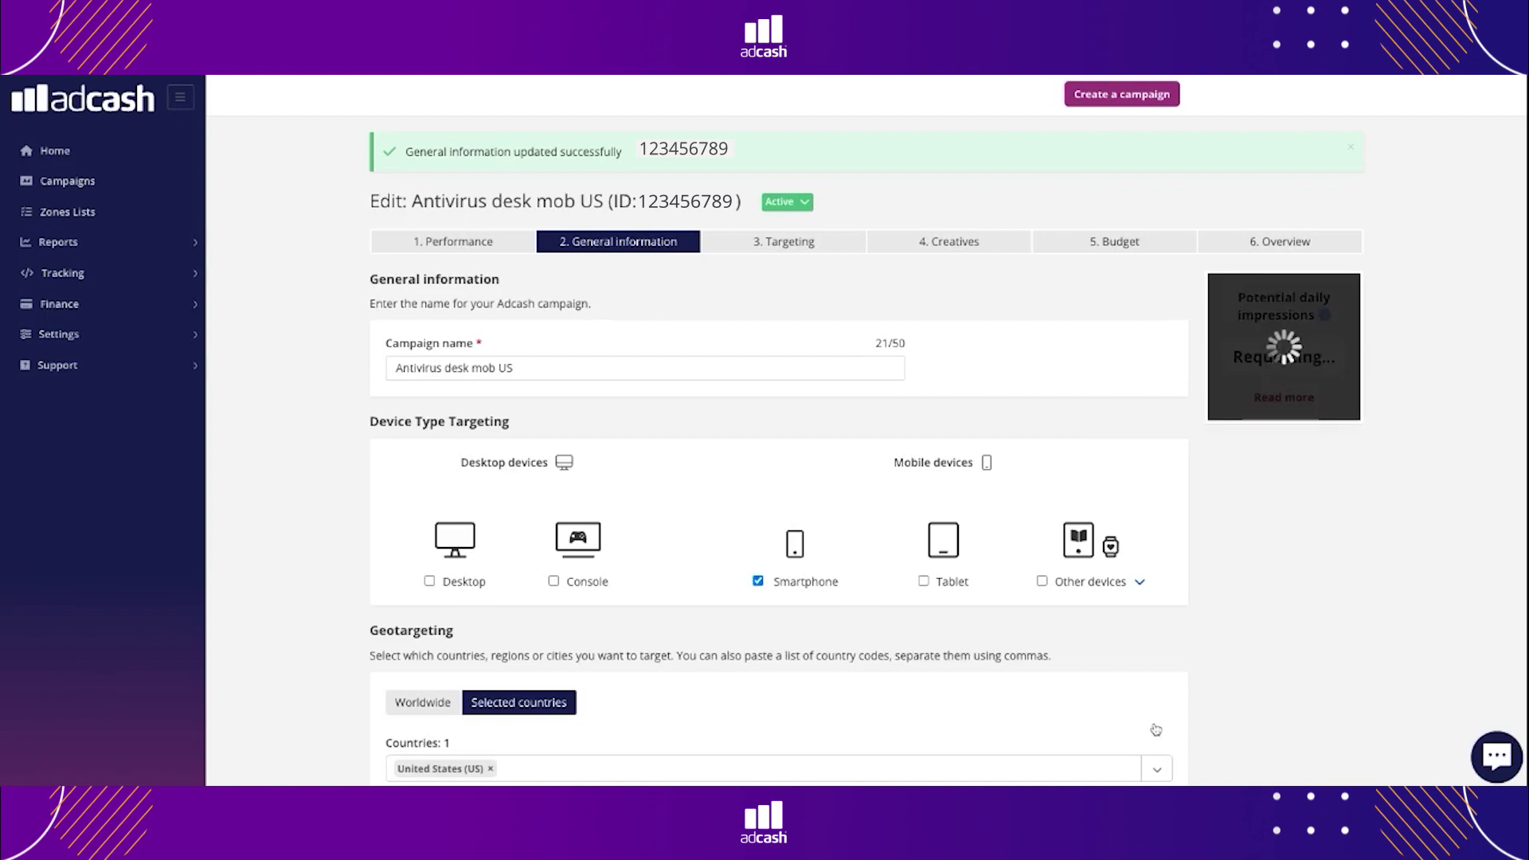